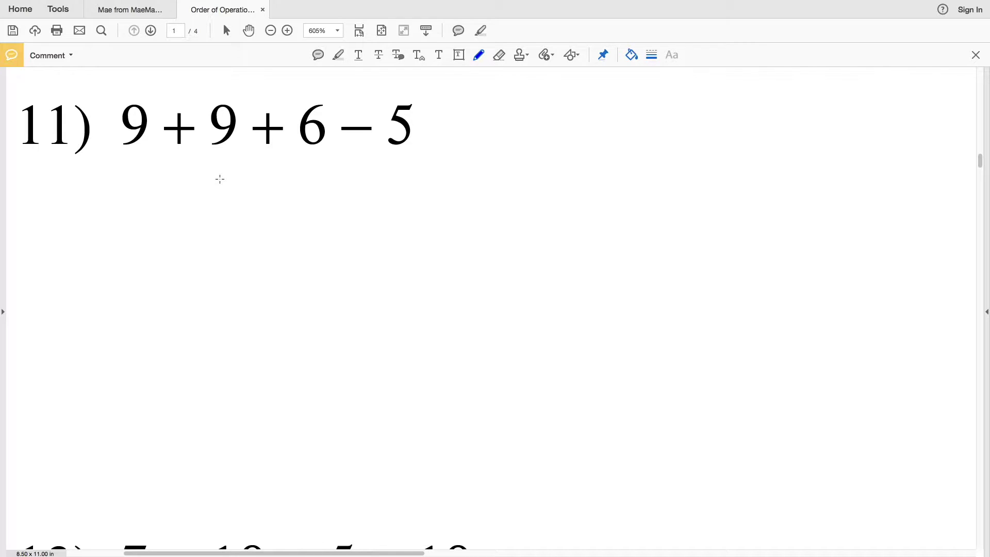
# Step: Show the pen's ink colour choices while problem 11 is still unmarked
pyautogui.click(634, 56)
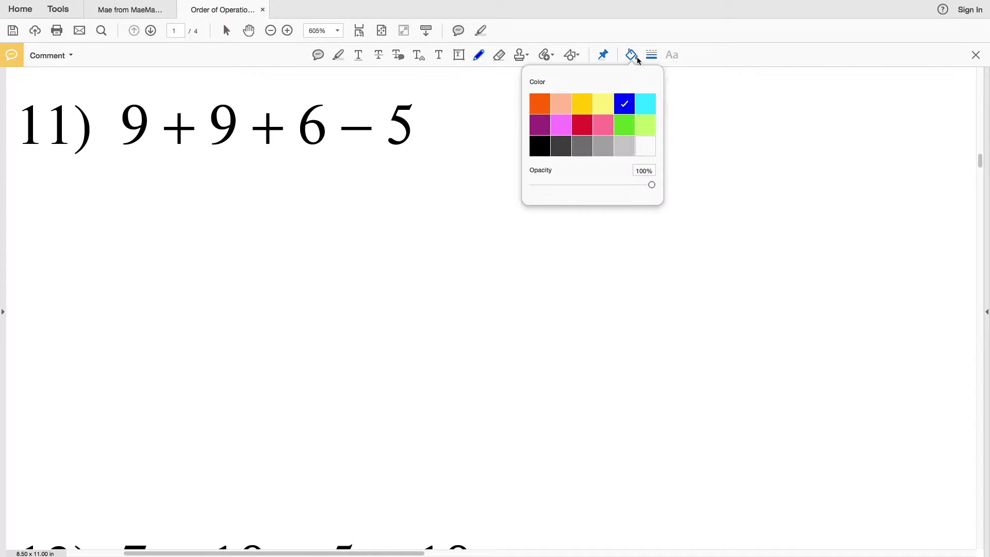
# Step: Circle the two plus signs and the minus of problem 11 in yellow, then undo the circles
pyautogui.moveTo(178, 104)
pyautogui.mouseDown()
pyautogui.moveTo(160, 127)
pyautogui.moveTo(180, 105)
pyautogui.mouseUp()
pyautogui.moveTo(260, 106)
pyautogui.mouseDown()
pyautogui.moveTo(258, 148)
pyautogui.moveTo(278, 111)
pyautogui.mouseUp()
pyautogui.moveTo(371, 110)
pyautogui.mouseDown()
pyautogui.moveTo(345, 124)
pyautogui.moveTo(393, 118)
pyautogui.mouseUp()
pyautogui.hotkey('ctrl', 'z')
pyautogui.hotkey('ctrl', 'z')
pyautogui.hotkey('ctrl', 'z')
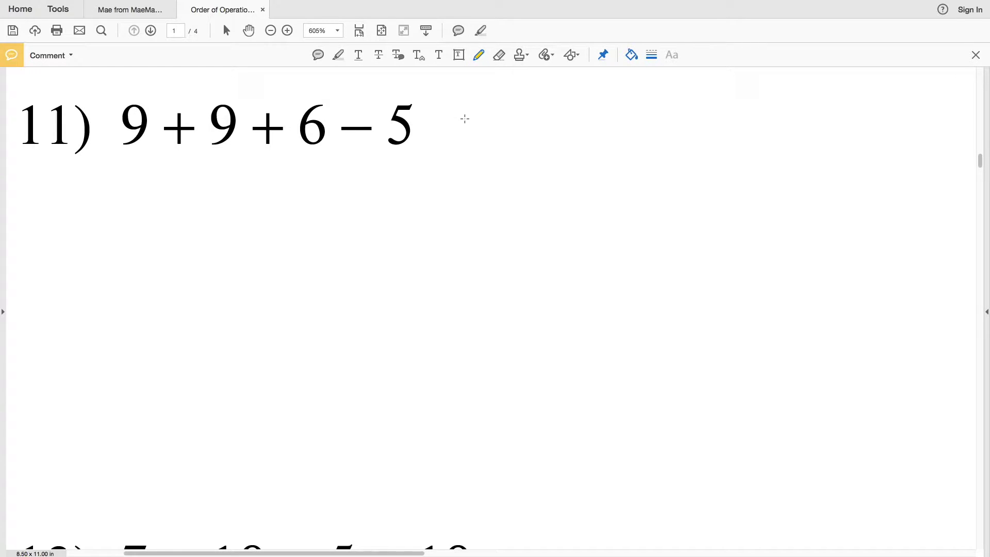
# Step: Switch the ink to blue, join 9 + 9, and write 18 + 6 − 5 below
pyautogui.click(479, 54)
pyautogui.moveTo(154, 154)
pyautogui.mouseDown()
pyautogui.moveTo(192, 191)
pyautogui.moveTo(215, 153)
pyautogui.mouseUp()
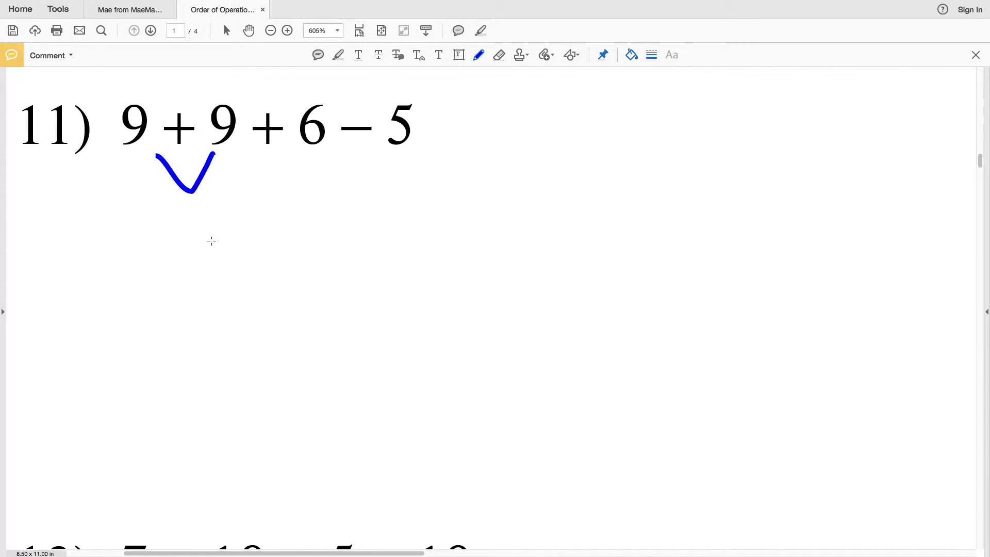
pyautogui.moveTo(169, 219)
pyautogui.mouseDown()
pyautogui.moveTo(168, 262)
pyautogui.moveTo(205, 219)
pyautogui.moveTo(202, 255)
pyautogui.moveTo(185, 223)
pyautogui.mouseUp()
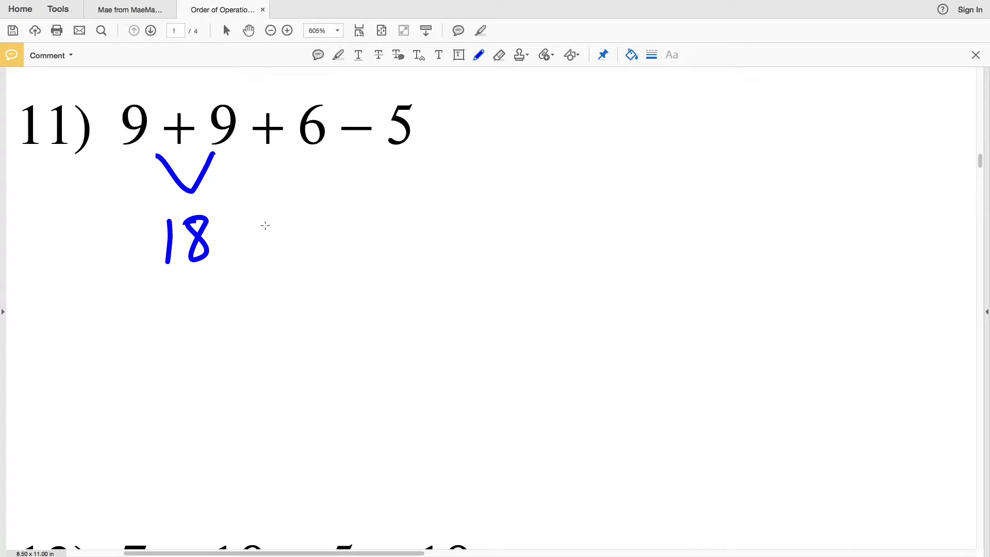
pyautogui.moveTo(243, 233)
pyautogui.mouseDown()
pyautogui.moveTo(261, 233)
pyautogui.moveTo(252, 246)
pyautogui.mouseUp()
pyautogui.moveTo(295, 214)
pyautogui.mouseDown()
pyautogui.moveTo(290, 239)
pyautogui.moveTo(353, 224)
pyautogui.moveTo(361, 244)
pyautogui.mouseUp()
pyautogui.moveTo(368, 206); pyautogui.dragTo(406, 200)
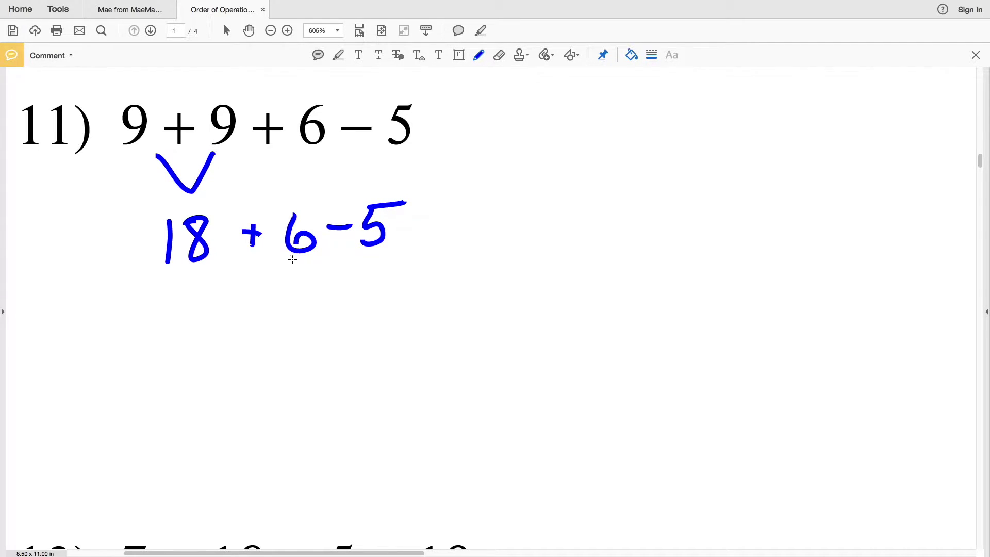
# Step: Join 18 + 6 and write 24 − 5 on the next line
pyautogui.moveTo(219, 275)
pyautogui.mouseDown()
pyautogui.moveTo(245, 303)
pyautogui.moveTo(287, 269)
pyautogui.mouseUp()
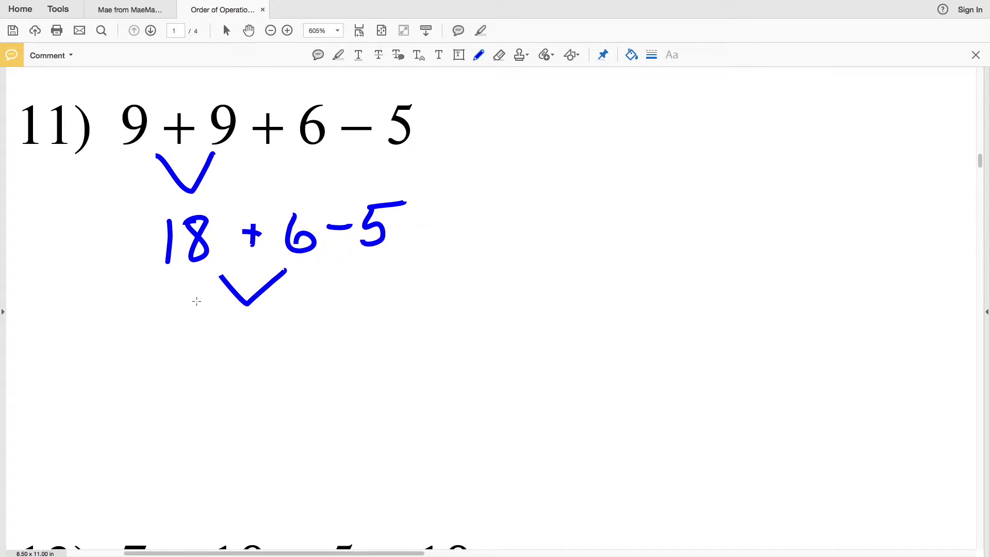
pyautogui.moveTo(214, 341); pyautogui.dragTo(241, 371)
pyautogui.moveTo(247, 336)
pyautogui.mouseDown()
pyautogui.moveTo(249, 350)
pyautogui.moveTo(267, 353)
pyautogui.mouseUp()
pyautogui.moveTo(264, 333); pyautogui.dragTo(268, 368)
pyautogui.moveTo(310, 340)
pyautogui.mouseDown()
pyautogui.moveTo(367, 344)
pyautogui.moveTo(349, 355)
pyautogui.mouseUp()
pyautogui.moveTo(350, 323); pyautogui.dragTo(380, 316)
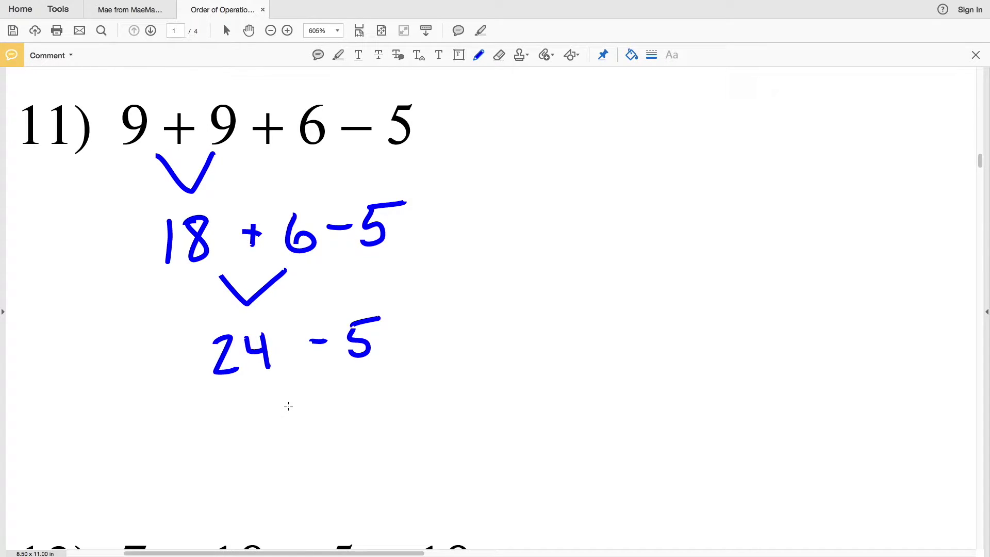
# Step: Write 19 below 24 − 5, start boxing it, then undo that work
pyautogui.moveTo(296, 399)
pyautogui.mouseDown()
pyautogui.moveTo(296, 425)
pyautogui.moveTo(323, 412)
pyautogui.moveTo(335, 436)
pyautogui.mouseUp()
pyautogui.moveTo(274, 387)
pyautogui.mouseDown()
pyautogui.moveTo(275, 449)
pyautogui.moveTo(345, 455)
pyautogui.moveTo(344, 382)
pyautogui.moveTo(273, 387)
pyautogui.mouseUp()
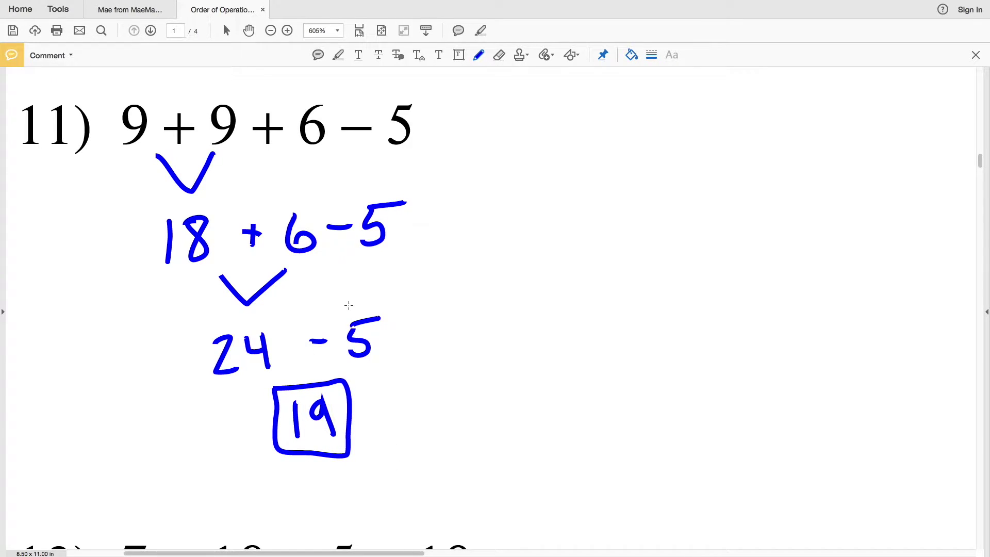
pyautogui.hotkey('ctrl', 'z')
pyautogui.hotkey('ctrl', 'z')
pyautogui.hotkey('ctrl', 'z')
pyautogui.hotkey('ctrl', 'z')
pyautogui.hotkey('ctrl', 'z')
pyautogui.hotkey('ctrl', 'z')
pyautogui.hotkey('ctrl', 'z')
pyautogui.hotkey('ctrl', 'z')
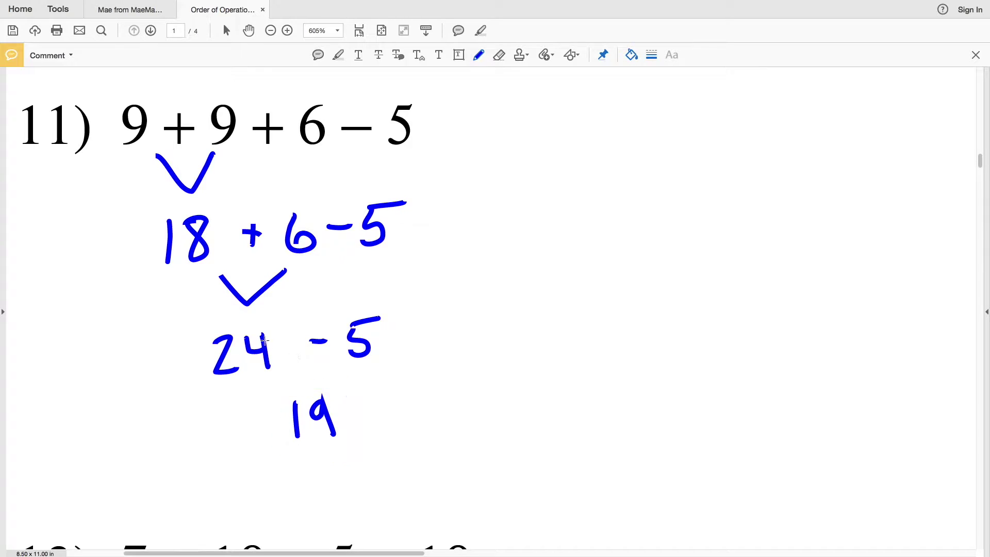
# Step: Undo back to 18 + 6 − 5, join 6 − 5, write 18 + 1, and box 19
pyautogui.hotkey('ctrl', 'z')
pyautogui.hotkey('ctrl', 'z')
pyautogui.hotkey('ctrl', 'z')
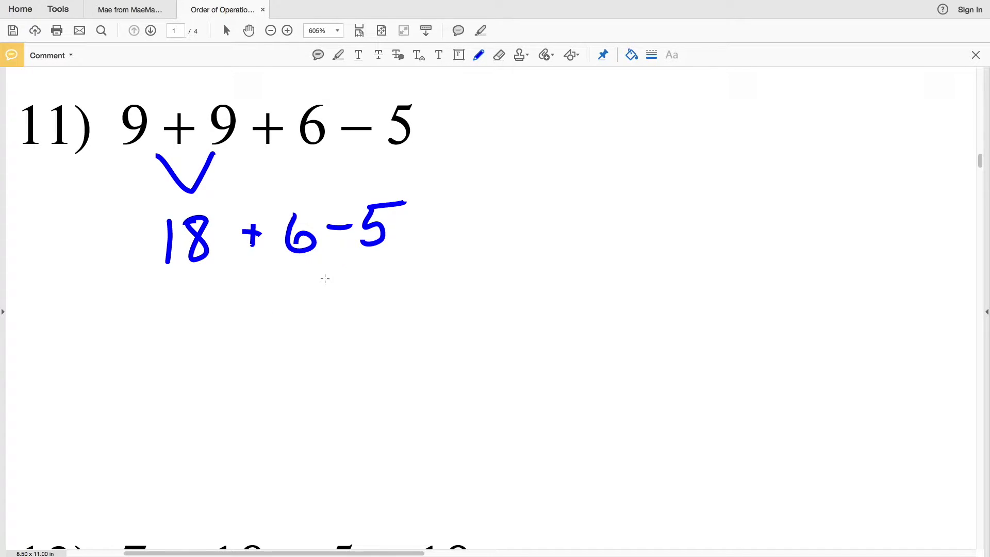
pyautogui.moveTo(309, 270)
pyautogui.mouseDown()
pyautogui.moveTo(336, 302)
pyautogui.moveTo(364, 262)
pyautogui.mouseUp()
pyautogui.moveTo(176, 344); pyautogui.dragTo(180, 381)
pyautogui.moveTo(214, 343)
pyautogui.mouseDown()
pyautogui.moveTo(196, 351)
pyautogui.moveTo(204, 369)
pyautogui.moveTo(214, 343)
pyautogui.mouseUp()
pyautogui.moveTo(232, 356)
pyautogui.mouseDown()
pyautogui.moveTo(247, 353)
pyautogui.moveTo(246, 374)
pyautogui.moveTo(259, 354)
pyautogui.mouseUp()
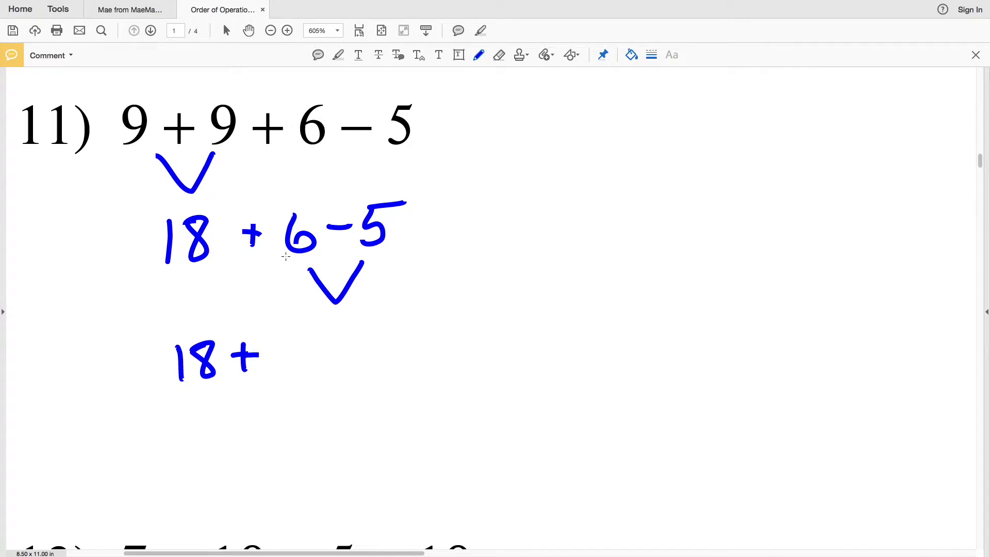
pyautogui.moveTo(317, 334); pyautogui.dragTo(316, 380)
pyautogui.moveTo(240, 424)
pyautogui.mouseDown()
pyautogui.moveTo(240, 463)
pyautogui.moveTo(256, 437)
pyautogui.moveTo(279, 468)
pyautogui.moveTo(222, 480)
pyautogui.moveTo(289, 413)
pyautogui.moveTo(219, 407)
pyautogui.mouseUp()
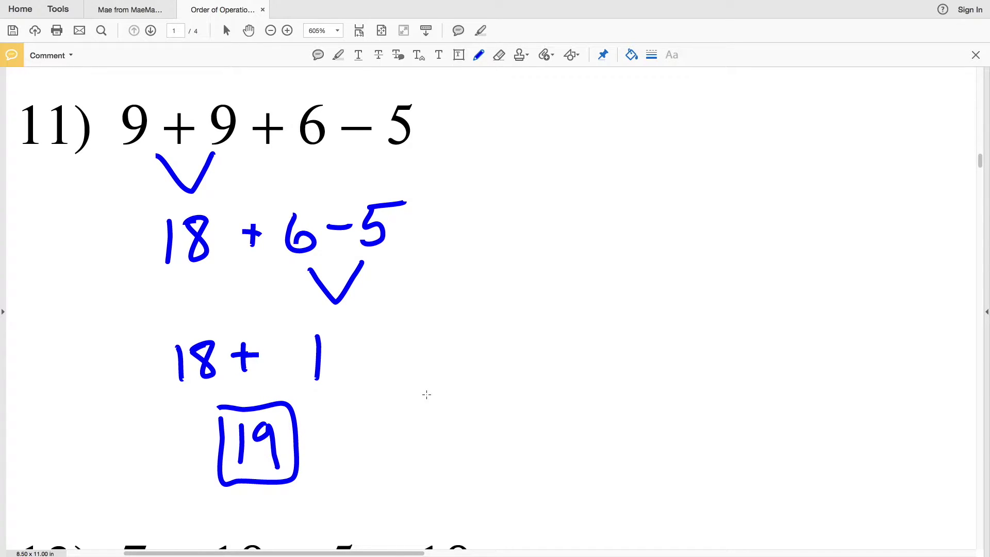
pyautogui.hscroll(15, 427, 395)
# Step: Move to problem 12 and underline 5 + 16 in red ink
pyautogui.hscroll(15, 433, 389)
pyautogui.click(631, 55)
pyautogui.click(582, 125)
pyautogui.moveTo(214, 157); pyautogui.dragTo(216, 159)
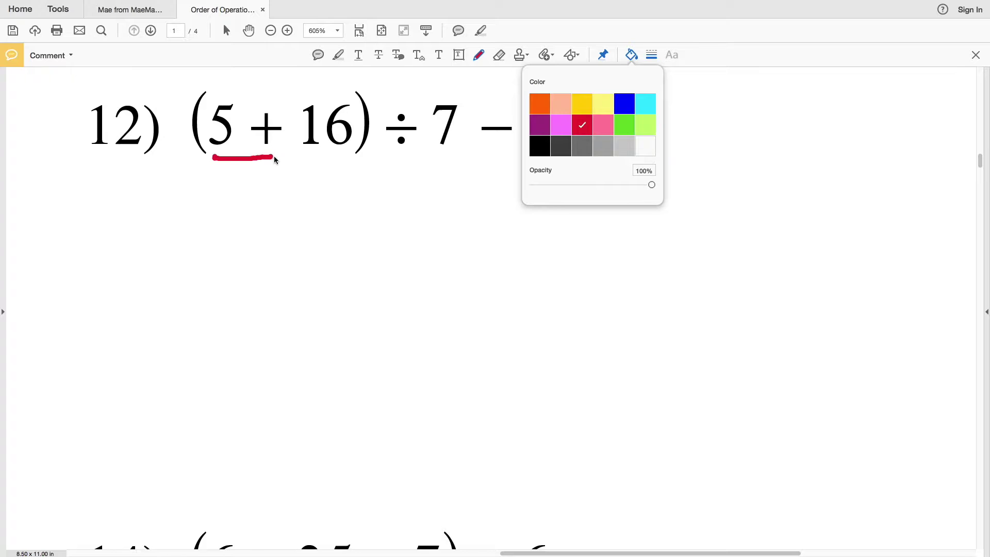
pyautogui.moveTo(316, 161); pyautogui.dragTo(341, 157)
# Step: Write 21 ÷ 7 − 2 in blue below the parentheses
pyautogui.moveTo(261, 193)
pyautogui.mouseDown()
pyautogui.moveTo(259, 224)
pyautogui.moveTo(274, 227)
pyautogui.mouseUp()
pyautogui.moveTo(297, 190); pyautogui.dragTo(303, 234)
pyautogui.moveTo(258, 192); pyautogui.dragTo(285, 230)
pyautogui.moveTo(358, 202)
pyautogui.mouseDown()
pyautogui.moveTo(381, 201)
pyautogui.moveTo(372, 184)
pyautogui.moveTo(370, 224)
pyautogui.moveTo(404, 187)
pyautogui.moveTo(426, 185)
pyautogui.moveTo(420, 225)
pyautogui.mouseUp()
pyautogui.click(372, 184)
pyautogui.click(371, 221)
pyautogui.moveTo(470, 196)
pyautogui.mouseDown()
pyautogui.moveTo(522, 184)
pyautogui.moveTo(501, 222)
pyautogui.moveTo(550, 219)
pyautogui.mouseUp()
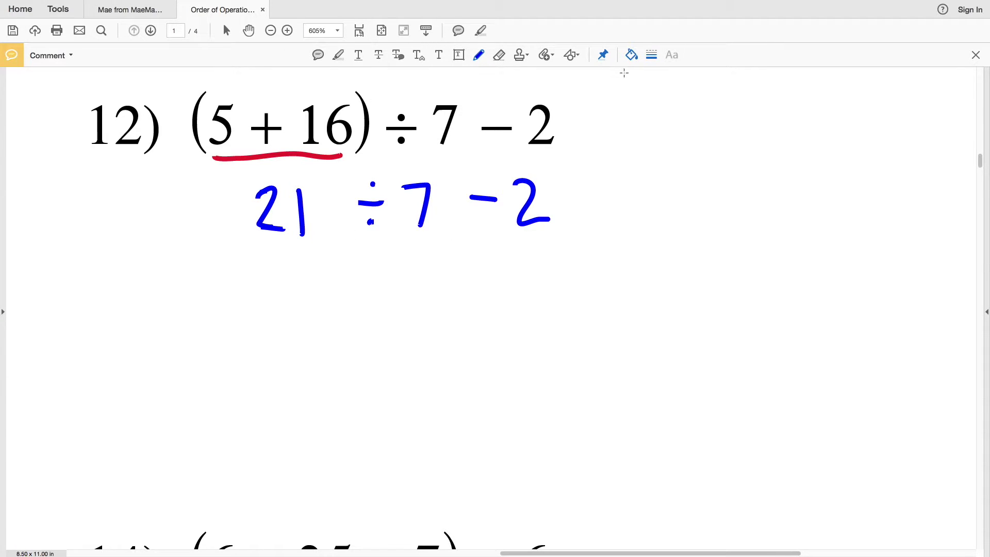
# Step: Circle the ÷ and − signs of 21 ÷ 7 − 2 in yellow
pyautogui.click(632, 55)
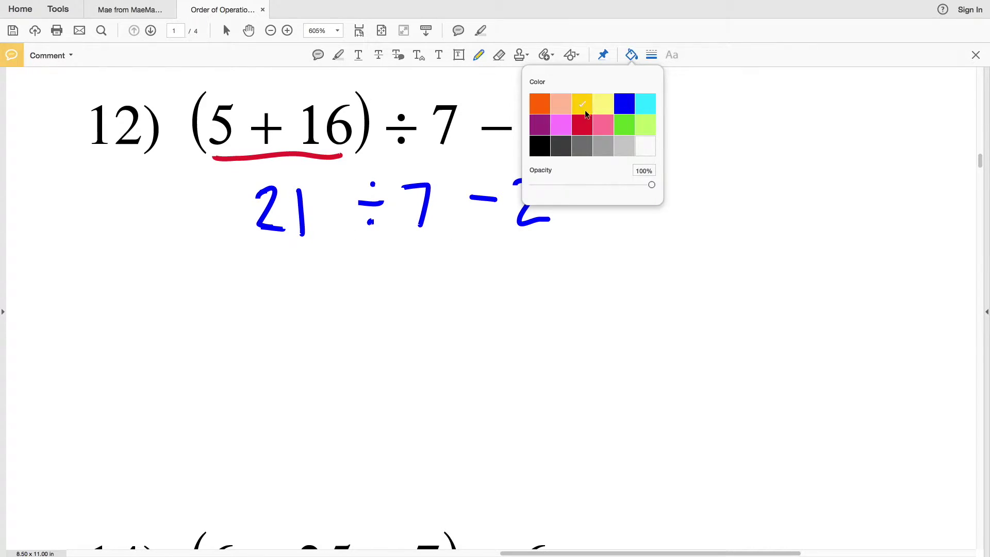
pyautogui.moveTo(380, 180)
pyautogui.mouseDown()
pyautogui.moveTo(345, 200)
pyautogui.moveTo(382, 177)
pyautogui.mouseUp()
pyautogui.moveTo(482, 192)
pyautogui.mouseDown()
pyautogui.moveTo(467, 181)
pyautogui.moveTo(482, 180)
pyautogui.mouseUp()
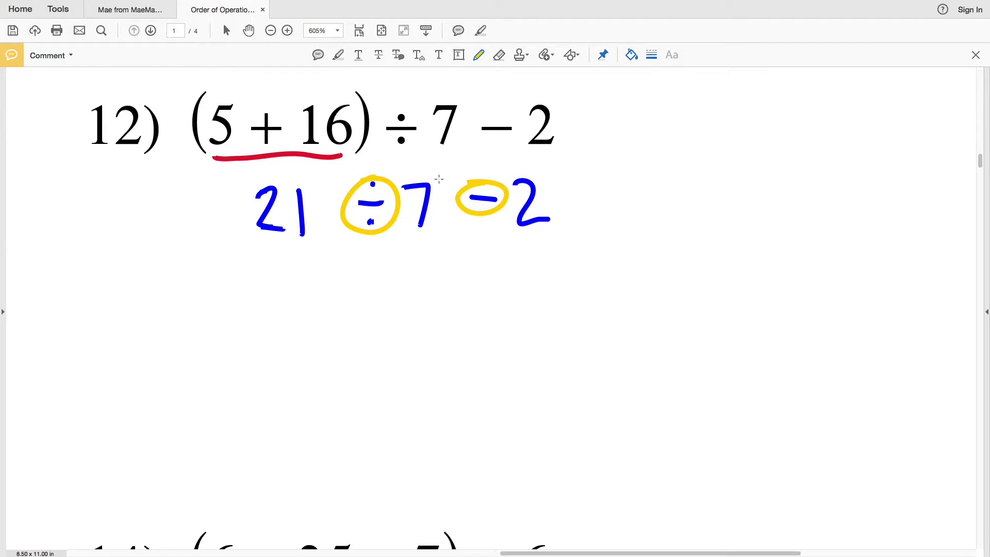
pyautogui.click(632, 55)
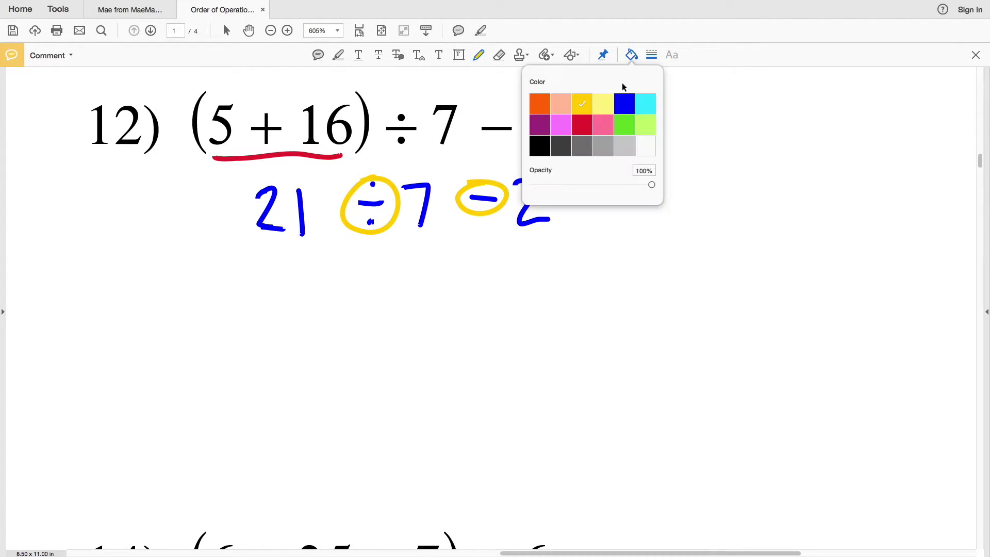
# Step: Underline 21 ÷ 7 in red, then return the pen to blue
pyautogui.click(582, 124)
pyautogui.moveTo(299, 253); pyautogui.dragTo(420, 242)
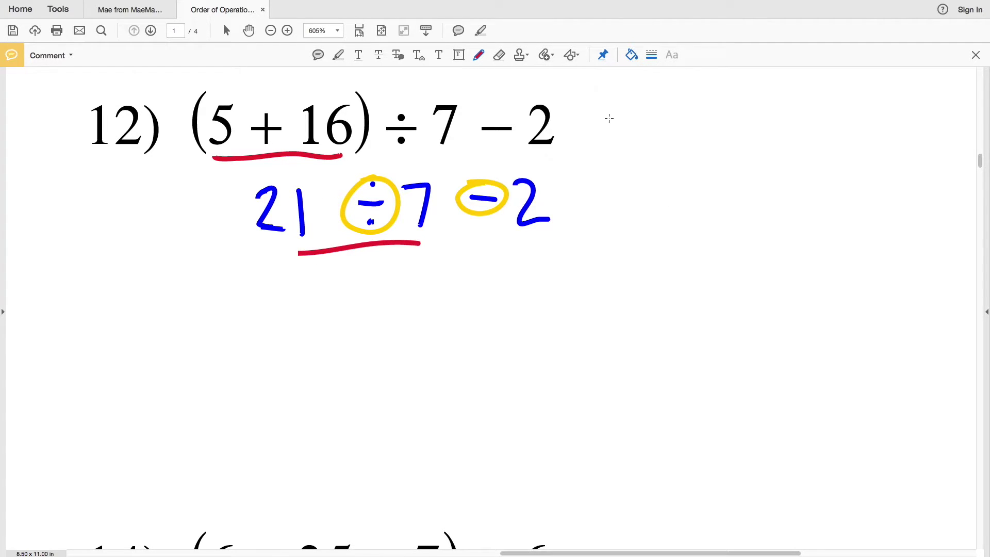
pyautogui.click(631, 55)
pyautogui.click(624, 103)
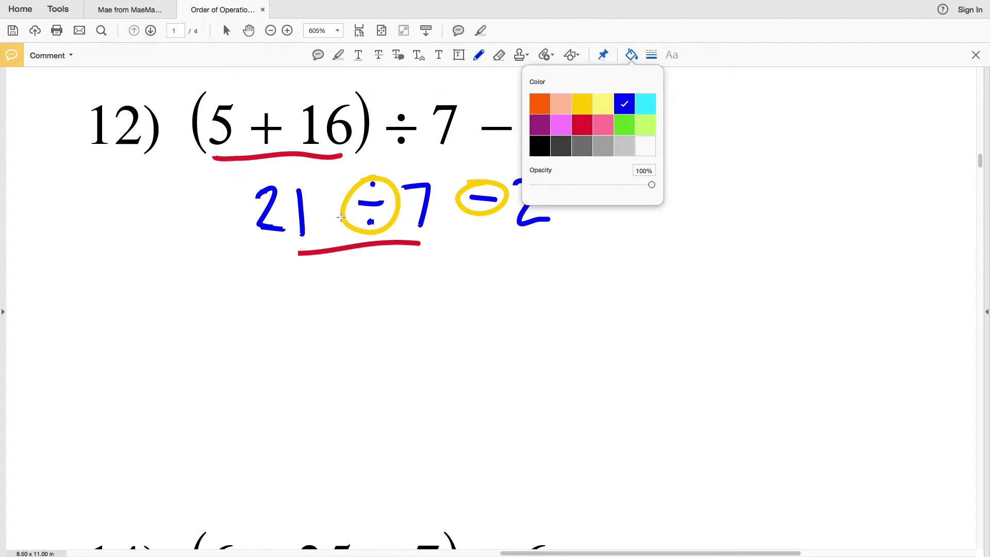
# Step: Write 3 − 2 under the underline and box the answer 1
pyautogui.moveTo(345, 276)
pyautogui.mouseDown()
pyautogui.moveTo(372, 295)
pyautogui.moveTo(349, 324)
pyautogui.mouseUp()
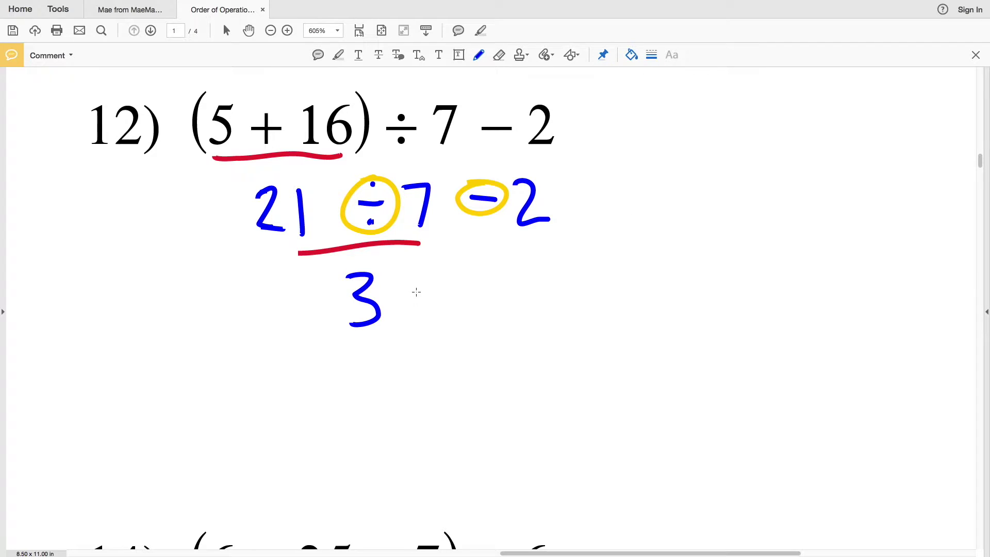
pyautogui.moveTo(412, 290)
pyautogui.mouseDown()
pyautogui.moveTo(439, 293)
pyautogui.moveTo(458, 270)
pyautogui.moveTo(458, 299)
pyautogui.moveTo(491, 304)
pyautogui.mouseUp()
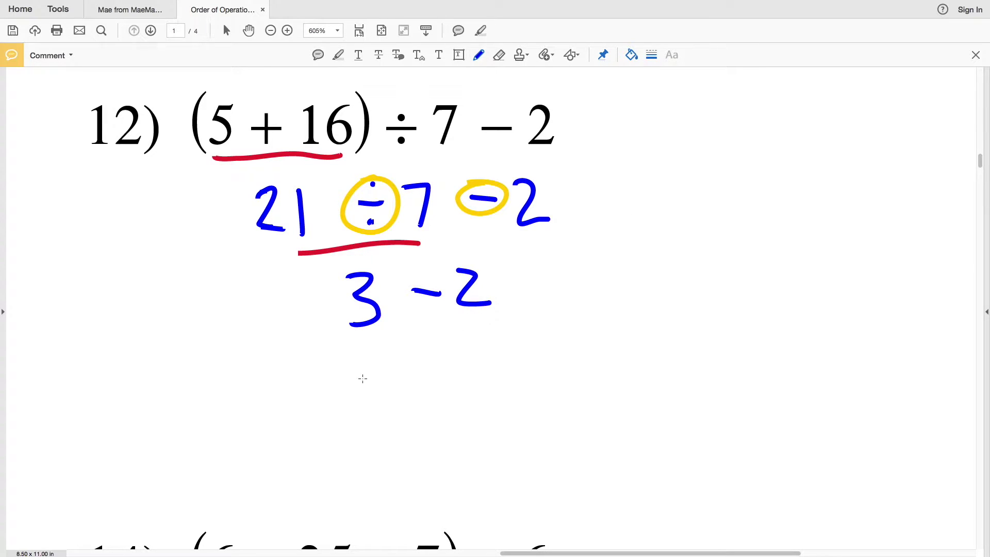
pyautogui.moveTo(419, 349); pyautogui.dragTo(420, 387)
pyautogui.moveTo(385, 337)
pyautogui.mouseDown()
pyautogui.moveTo(378, 415)
pyautogui.moveTo(453, 324)
pyautogui.moveTo(375, 334)
pyautogui.mouseUp()
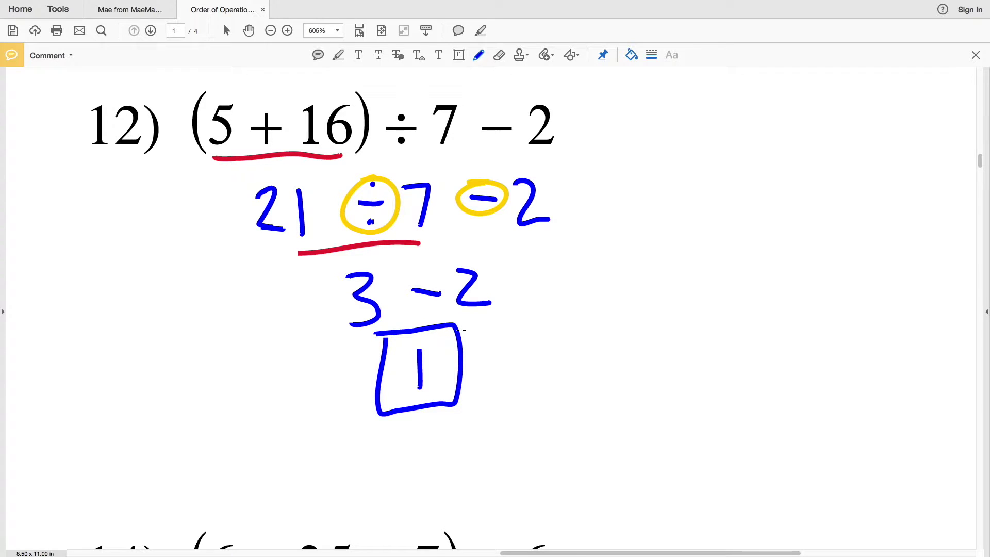
pyautogui.hscroll(-15, 460, 330)
pyautogui.scroll(-8, 460, 330)
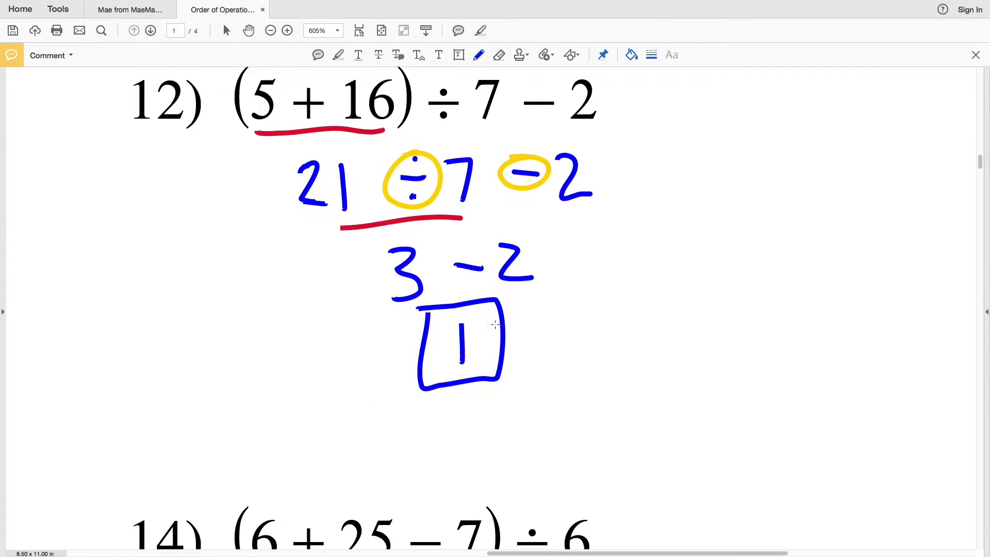
# Step: Move to problem 13, circle both plus signs and the × in yellow, then undo
pyautogui.hscroll(-10, 495, 324)
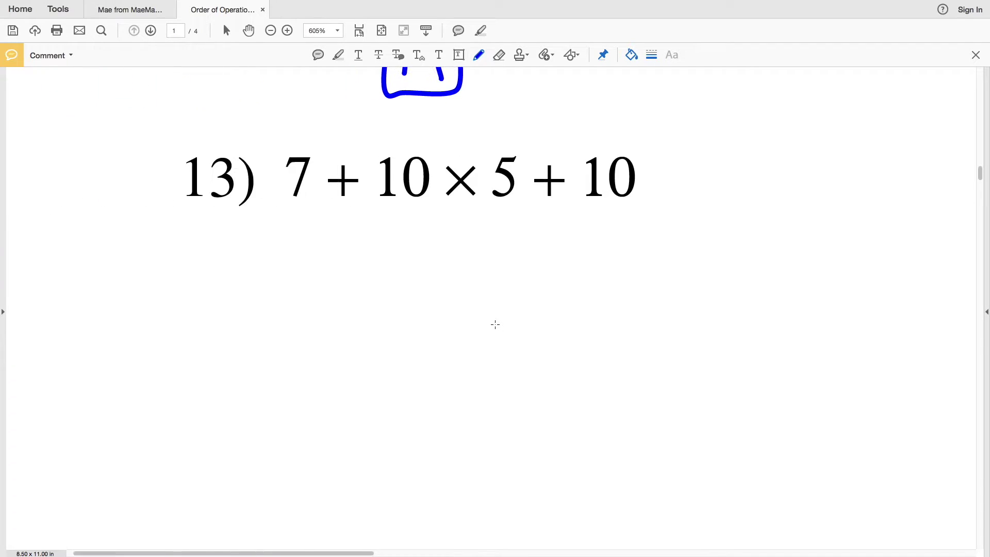
pyautogui.scroll(-3, 495, 324)
pyautogui.click(632, 55)
pyautogui.click(582, 103)
pyautogui.moveTo(210, 95); pyautogui.dragTo(189, 106)
pyautogui.moveTo(415, 97); pyautogui.dragTo(412, 99)
pyautogui.moveTo(330, 96)
pyautogui.mouseDown()
pyautogui.moveTo(302, 108)
pyautogui.moveTo(330, 98)
pyautogui.mouseUp()
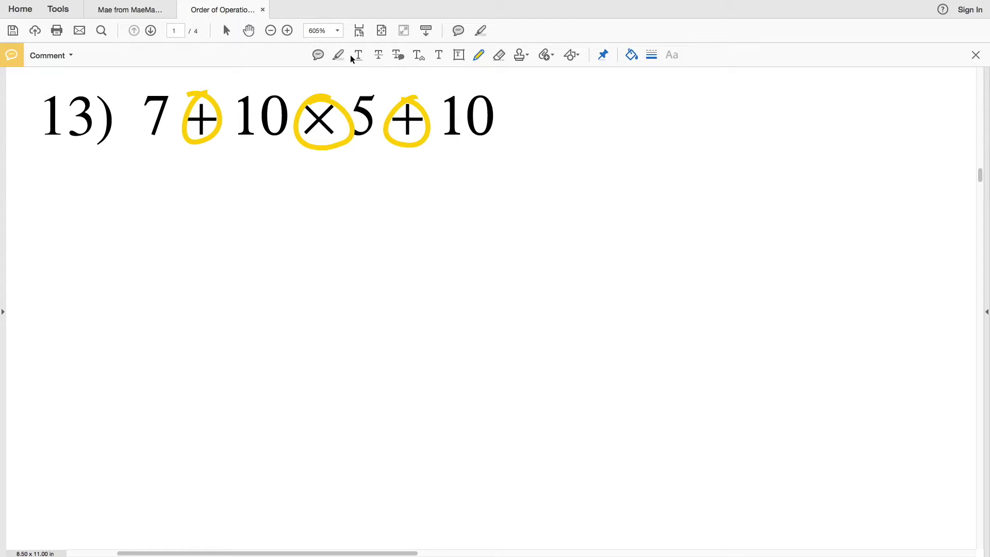
pyautogui.hotkey('ctrl', 'z')
pyautogui.hotkey('ctrl', 'z')
pyautogui.hotkey('ctrl', 'z')
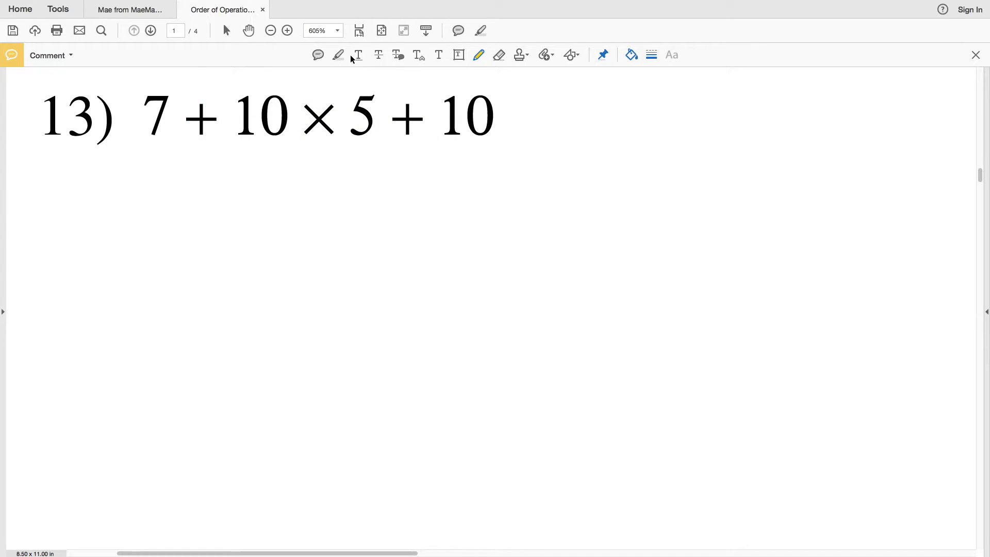
# Step: Underline 10 × 5 in red and return the pen to blue
pyautogui.click(630, 57)
pyautogui.click(581, 125)
pyautogui.moveTo(281, 151); pyautogui.dragTo(355, 149)
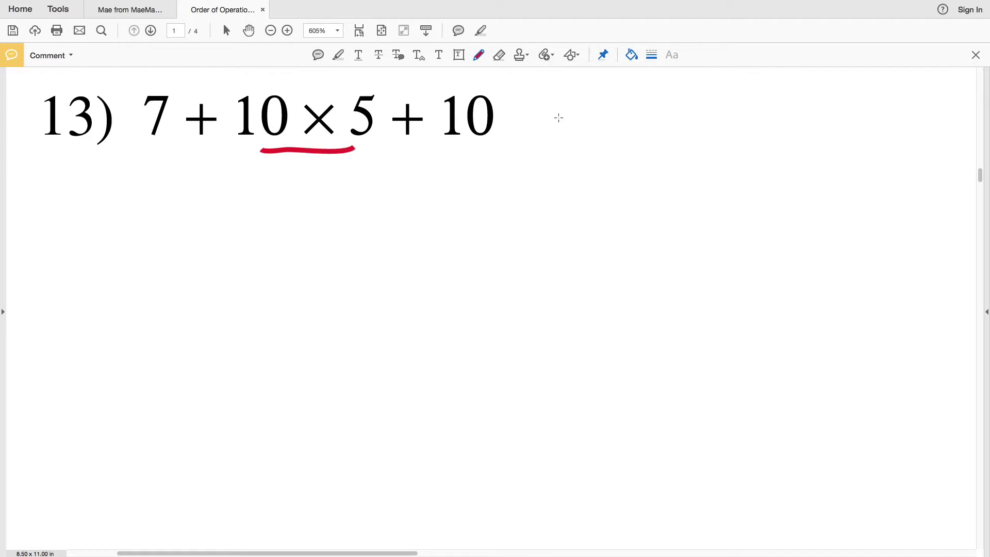
pyautogui.click(631, 56)
pyautogui.click(624, 103)
# Step: Write 7 + 50 + 10 in blue below the underline
pyautogui.moveTo(265, 203)
pyautogui.mouseDown()
pyautogui.moveTo(263, 241)
pyautogui.moveTo(274, 206)
pyautogui.moveTo(299, 200)
pyautogui.mouseUp()
pyautogui.moveTo(323, 199)
pyautogui.mouseDown()
pyautogui.moveTo(345, 230)
pyautogui.moveTo(323, 207)
pyautogui.mouseUp()
pyautogui.moveTo(160, 217)
pyautogui.mouseDown()
pyautogui.moveTo(184, 253)
pyautogui.moveTo(221, 229)
pyautogui.moveTo(211, 242)
pyautogui.mouseUp()
pyautogui.moveTo(376, 220)
pyautogui.mouseDown()
pyautogui.moveTo(401, 219)
pyautogui.moveTo(392, 232)
pyautogui.mouseUp()
pyautogui.moveTo(430, 204); pyautogui.dragTo(425, 245)
pyautogui.moveTo(457, 208)
pyautogui.mouseDown()
pyautogui.moveTo(474, 238)
pyautogui.moveTo(456, 207)
pyautogui.mouseUp()
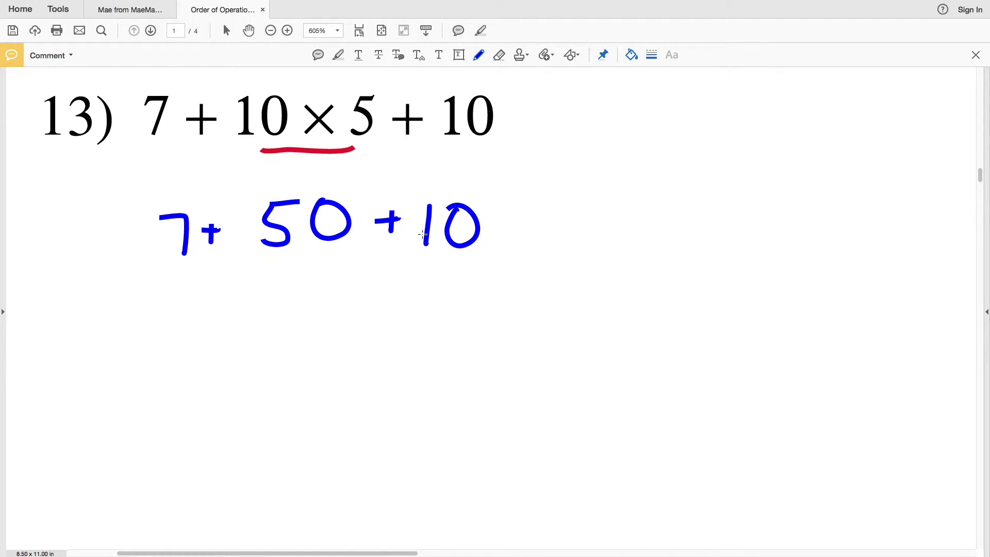
pyautogui.click(632, 54)
# Step: Underline 50 + 10 in red and return the pen to blue
pyautogui.click(582, 125)
pyautogui.moveTo(310, 276); pyautogui.dragTo(428, 274)
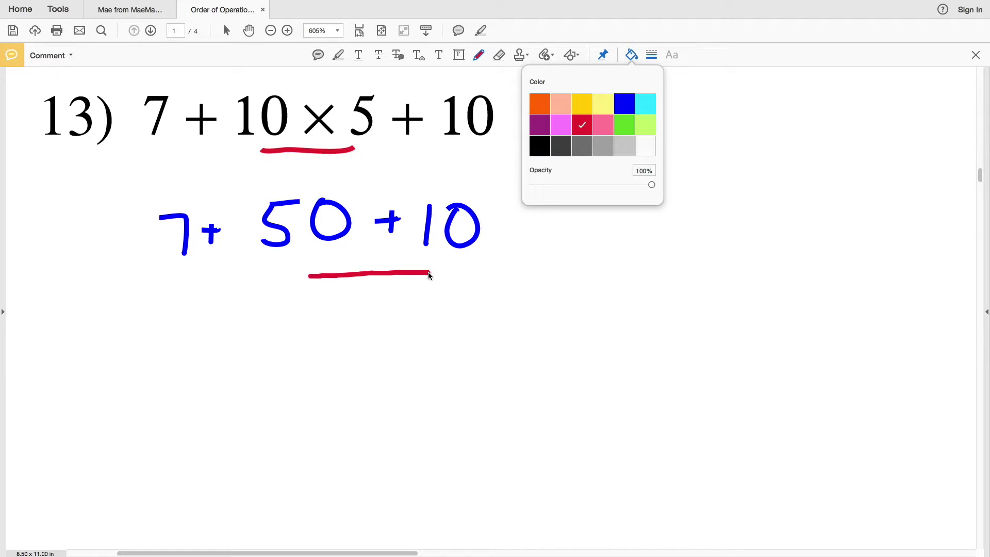
pyautogui.click(631, 55)
pyautogui.click(625, 103)
# Step: Write 7 + 60 below and box the answer 67
pyautogui.moveTo(355, 312); pyautogui.dragTo(346, 345)
pyautogui.moveTo(390, 315)
pyautogui.mouseDown()
pyautogui.moveTo(405, 360)
pyautogui.moveTo(401, 316)
pyautogui.mouseUp()
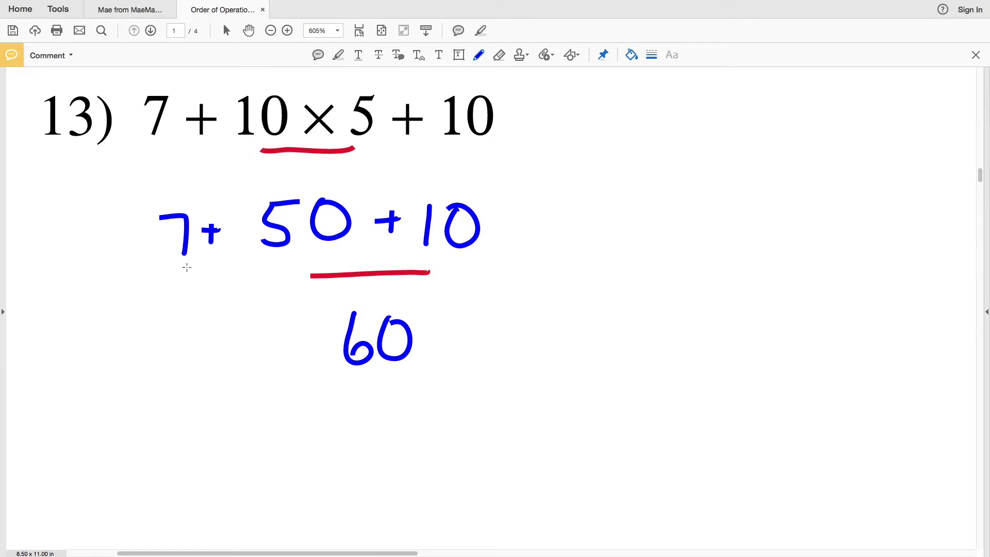
pyautogui.moveTo(200, 321)
pyautogui.mouseDown()
pyautogui.moveTo(234, 322)
pyautogui.moveTo(234, 368)
pyautogui.moveTo(286, 338)
pyautogui.mouseUp()
pyautogui.moveTo(277, 330); pyautogui.dragTo(277, 355)
pyautogui.moveTo(285, 395)
pyautogui.mouseDown()
pyautogui.moveTo(281, 429)
pyautogui.moveTo(335, 392)
pyautogui.moveTo(341, 436)
pyautogui.moveTo(284, 436)
pyautogui.moveTo(299, 427)
pyautogui.mouseUp()
pyautogui.moveTo(262, 383)
pyautogui.mouseDown()
pyautogui.moveTo(338, 453)
pyautogui.moveTo(248, 384)
pyautogui.mouseUp()
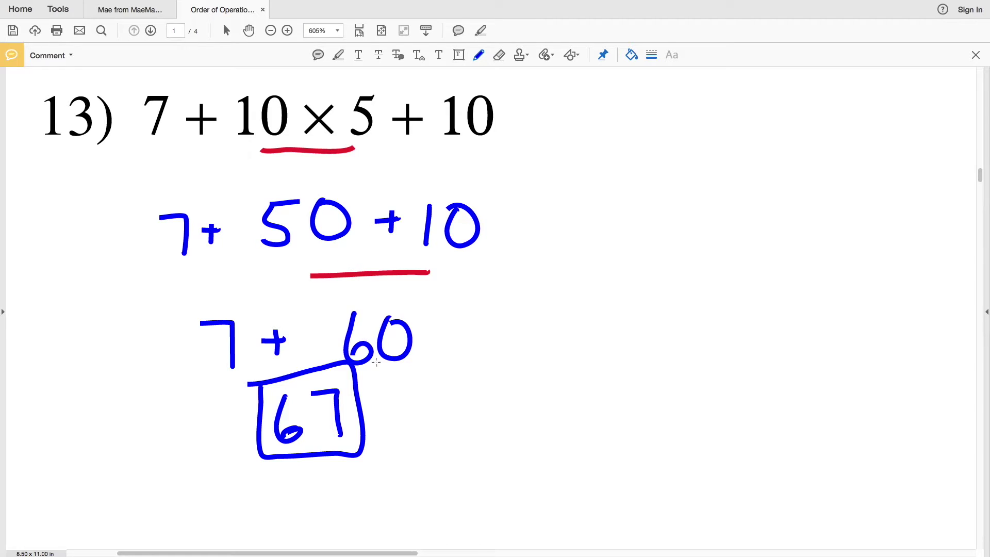
pyautogui.hscroll(15, 342, 287)
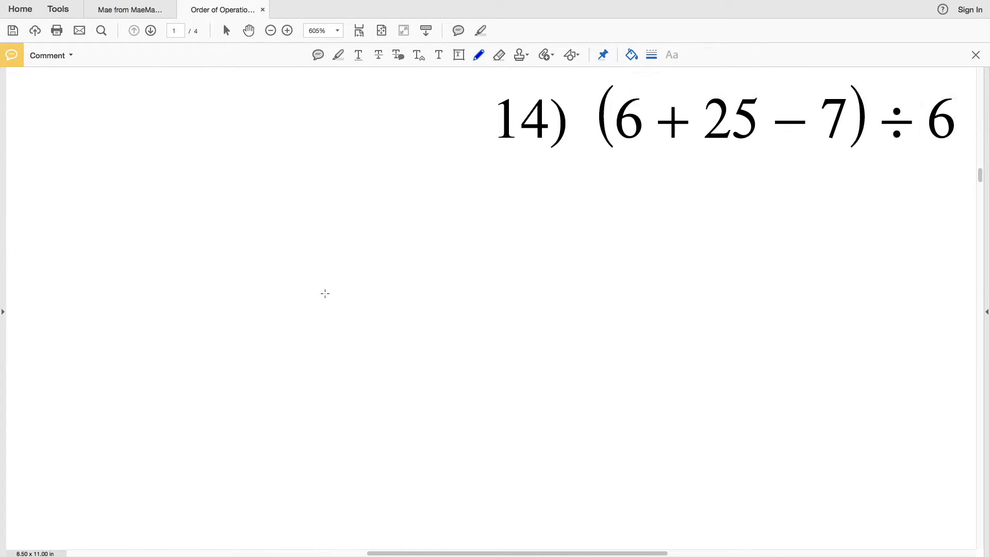
# Step: Move to problem 14, circle the plus and minus in yellow, then undo
pyautogui.hscroll(7, 325, 293)
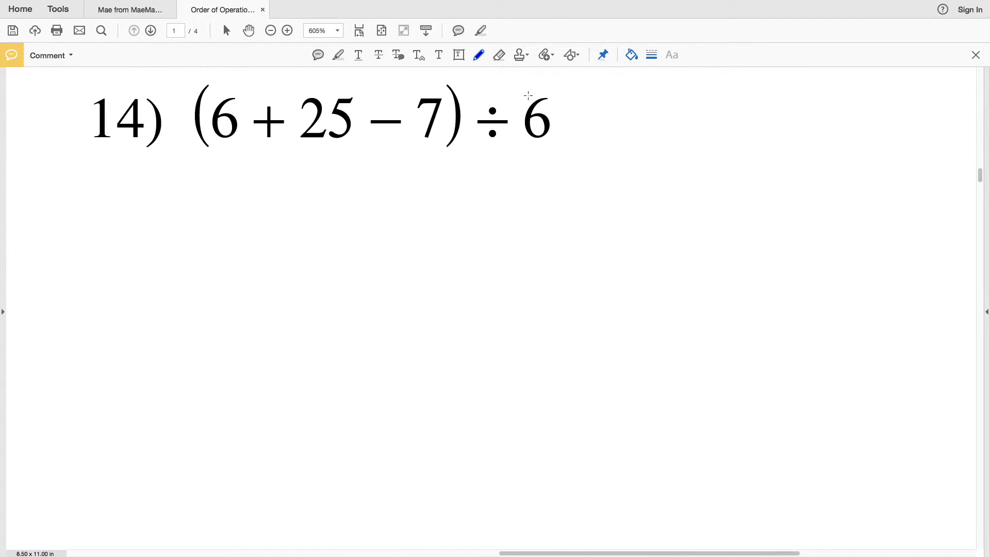
pyautogui.click(633, 61)
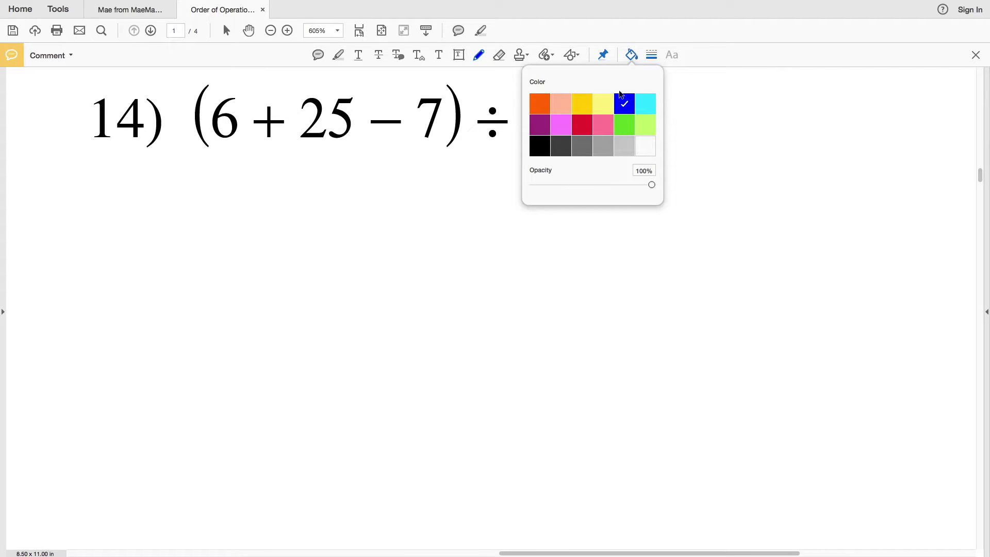
pyautogui.click(582, 104)
pyautogui.moveTo(270, 104)
pyautogui.mouseDown()
pyautogui.moveTo(261, 108)
pyautogui.moveTo(290, 132)
pyautogui.moveTo(279, 103)
pyautogui.mouseUp()
pyautogui.moveTo(386, 107); pyautogui.dragTo(363, 128)
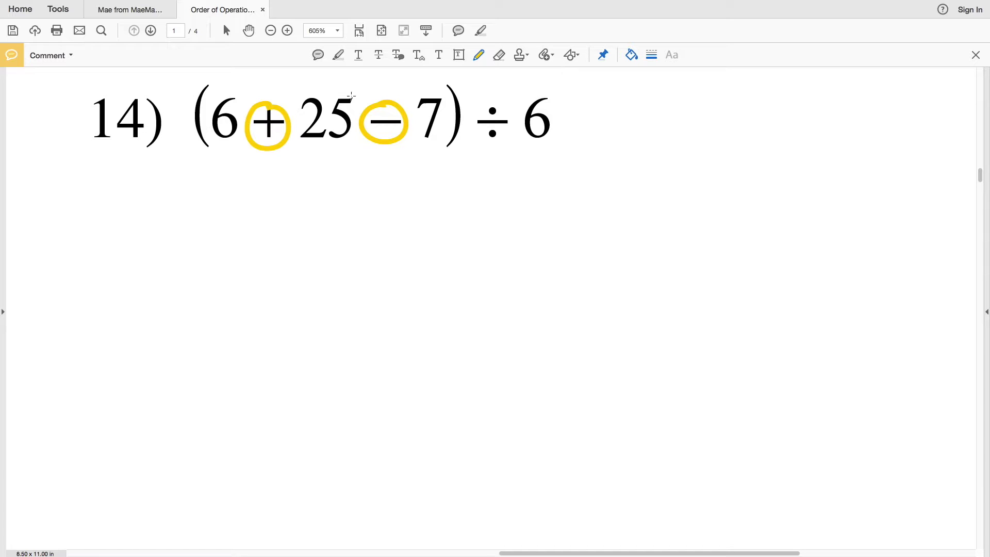
pyautogui.press('super+z')
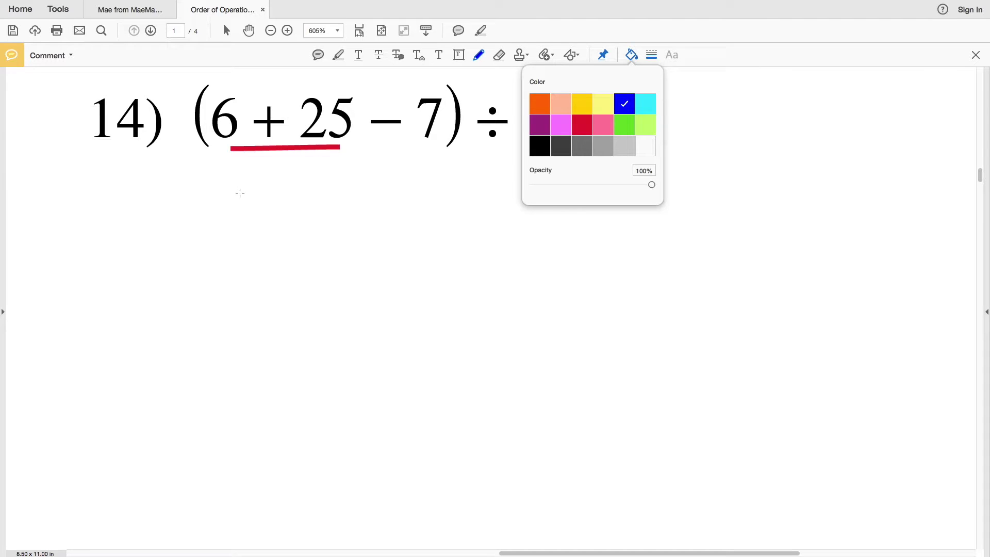
# Step: Write (31 − 7) ÷ 6 in blue beneath problem 14
pyautogui.moveTo(256, 179)
pyautogui.mouseDown()
pyautogui.moveTo(271, 184)
pyautogui.moveTo(261, 222)
pyautogui.mouseUp()
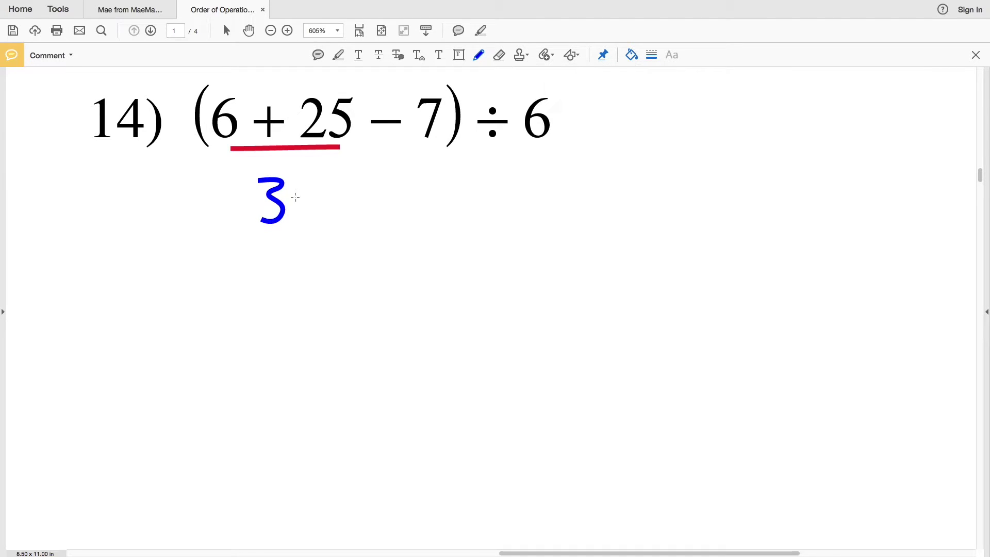
pyautogui.moveTo(305, 184)
pyautogui.mouseDown()
pyautogui.moveTo(306, 219)
pyautogui.moveTo(363, 197)
pyautogui.mouseUp()
pyautogui.moveTo(370, 181)
pyautogui.mouseDown()
pyautogui.moveTo(382, 181)
pyautogui.moveTo(393, 224)
pyautogui.mouseUp()
pyautogui.moveTo(403, 158); pyautogui.dragTo(407, 231)
pyautogui.moveTo(256, 162)
pyautogui.mouseDown()
pyautogui.moveTo(240, 213)
pyautogui.moveTo(254, 238)
pyautogui.mouseUp()
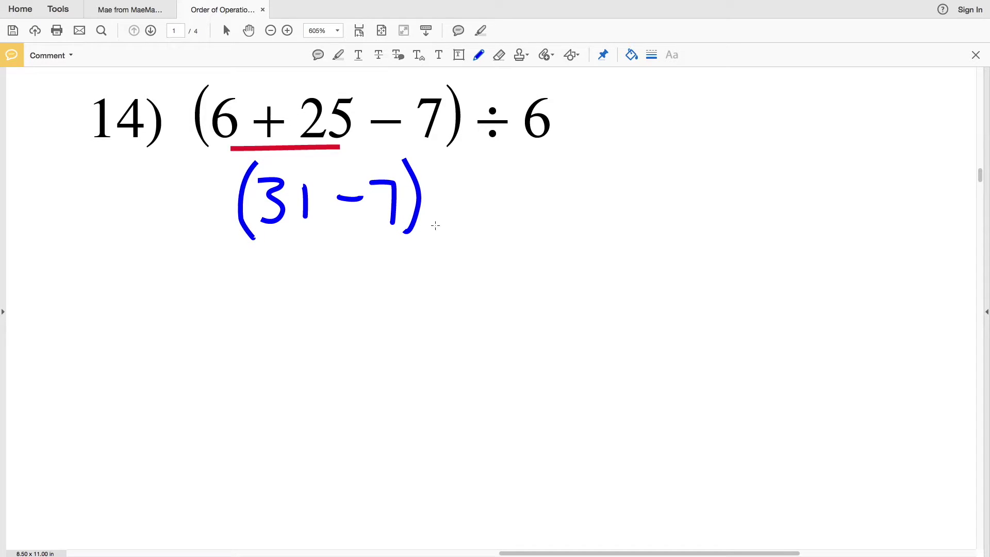
pyautogui.moveTo(456, 189)
pyautogui.mouseDown()
pyautogui.moveTo(476, 188)
pyautogui.moveTo(466, 175)
pyautogui.moveTo(466, 206)
pyautogui.mouseUp()
pyautogui.moveTo(509, 175)
pyautogui.mouseDown()
pyautogui.moveTo(516, 215)
pyautogui.moveTo(523, 211)
pyautogui.mouseUp()
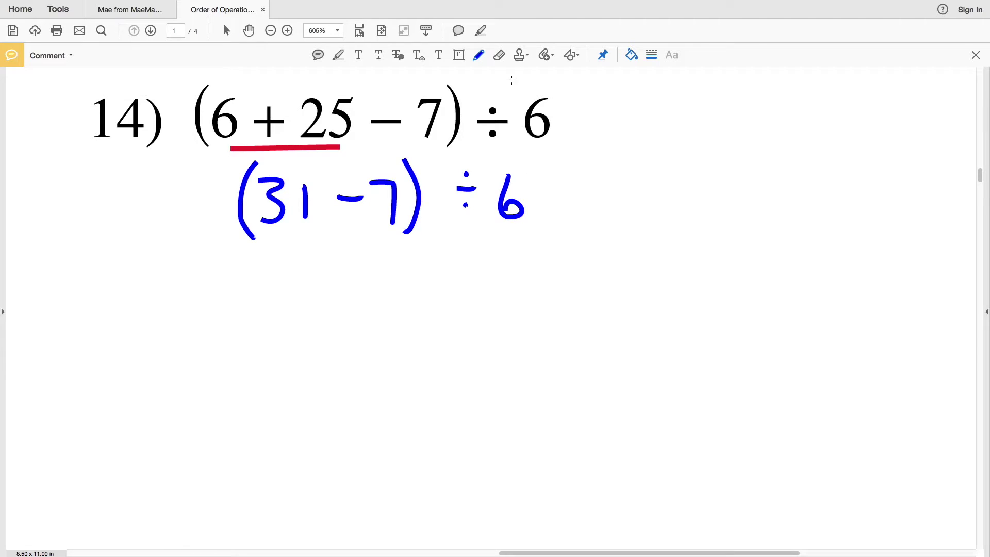
# Step: Underline 31 − 7 in red and return the pen to blue
pyautogui.click(632, 56)
pyautogui.click(583, 126)
pyautogui.moveTo(266, 248); pyautogui.dragTo(378, 241)
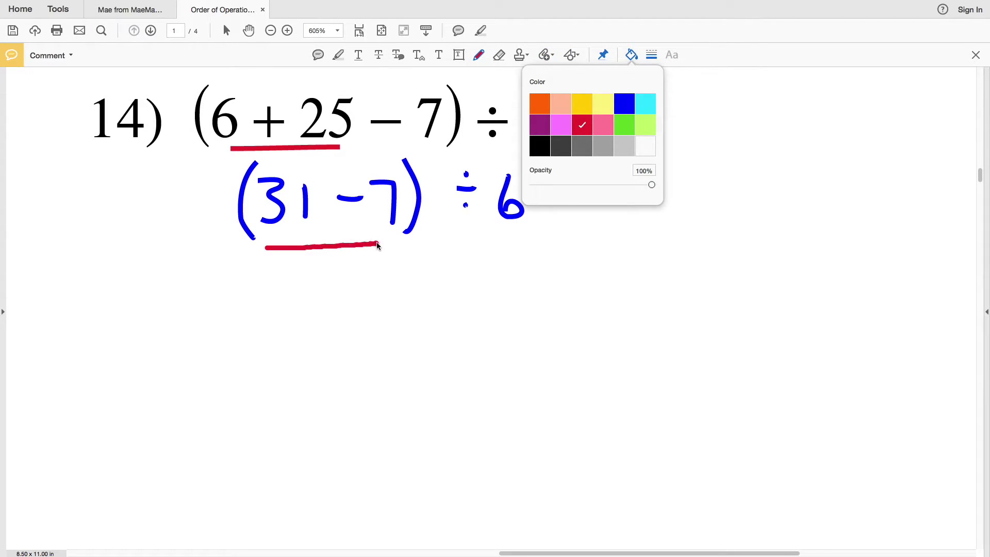
pyautogui.click(632, 56)
pyautogui.click(624, 104)
# Step: Write 24 ÷ 6 below and box the answer 4
pyautogui.moveTo(305, 281)
pyautogui.mouseDown()
pyautogui.moveTo(317, 277)
pyautogui.moveTo(335, 318)
pyautogui.mouseUp()
pyautogui.moveTo(344, 273)
pyautogui.mouseDown()
pyautogui.moveTo(351, 293)
pyautogui.moveTo(369, 291)
pyautogui.mouseUp()
pyautogui.moveTo(364, 270); pyautogui.dragTo(365, 312)
pyautogui.moveTo(421, 284)
pyautogui.mouseDown()
pyautogui.moveTo(447, 283)
pyautogui.moveTo(436, 303)
pyautogui.mouseUp()
pyautogui.click(433, 268)
pyautogui.moveTo(478, 268); pyautogui.dragTo(471, 304)
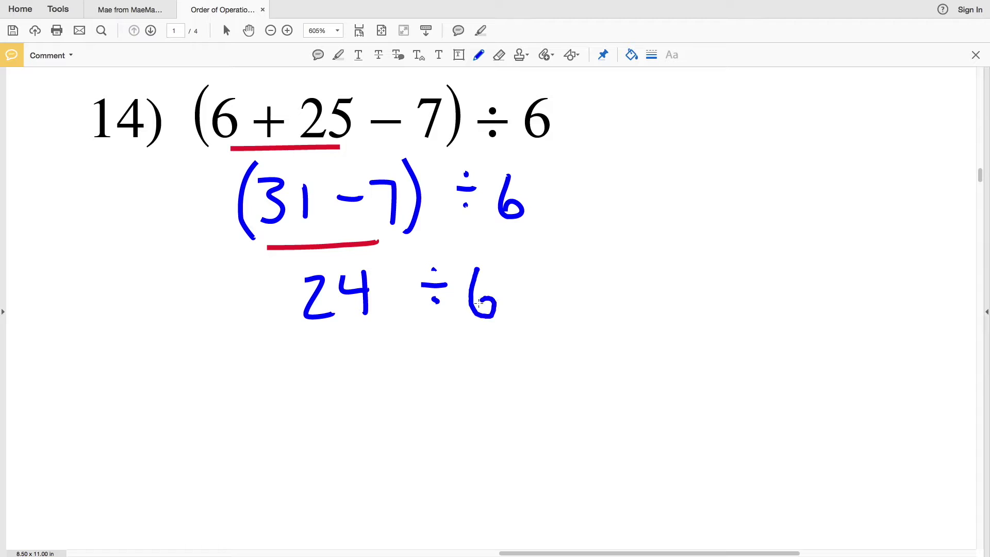
pyautogui.moveTo(379, 360)
pyautogui.mouseDown()
pyautogui.moveTo(376, 389)
pyautogui.moveTo(412, 395)
pyautogui.moveTo(407, 426)
pyautogui.mouseUp()
pyautogui.moveTo(351, 349)
pyautogui.mouseDown()
pyautogui.moveTo(446, 442)
pyautogui.moveTo(356, 349)
pyautogui.mouseUp()
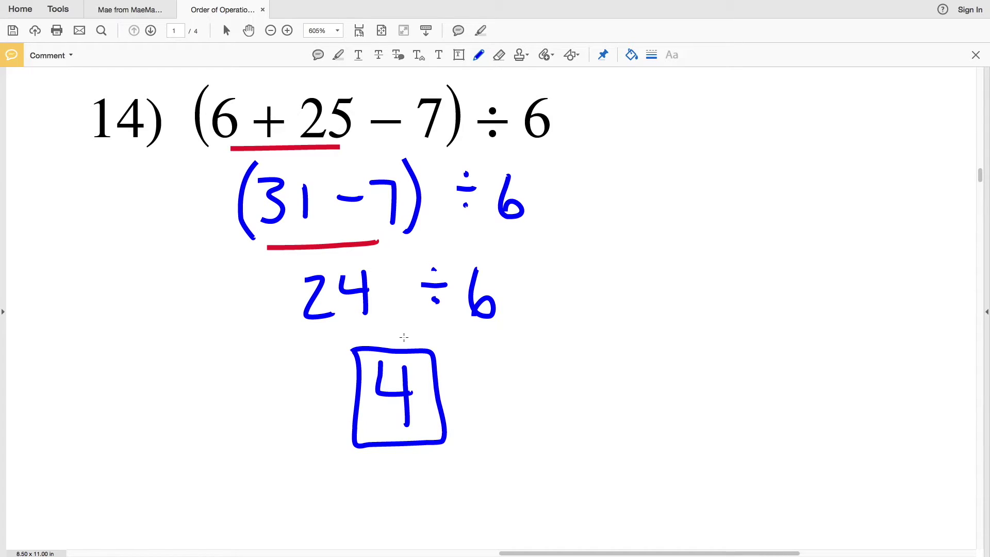
# Step: Scroll down and left to problem 15, (6 − 4) × 49 ÷ 7, on page 2
pyautogui.scroll(-10, 404, 337)
pyautogui.hscroll(-10, 403, 337)
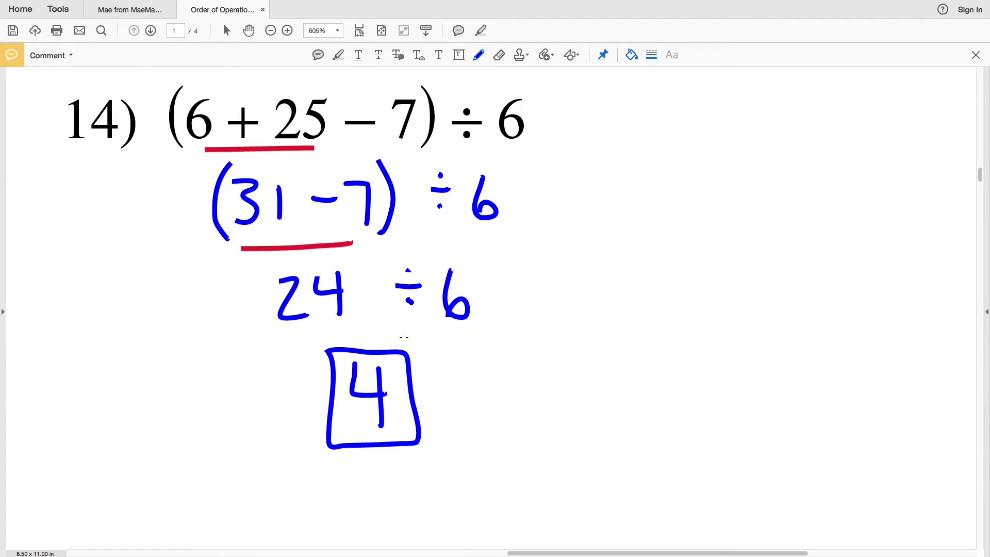
pyautogui.scroll(-10, 403, 337)
pyautogui.hscroll(-8, 404, 337)
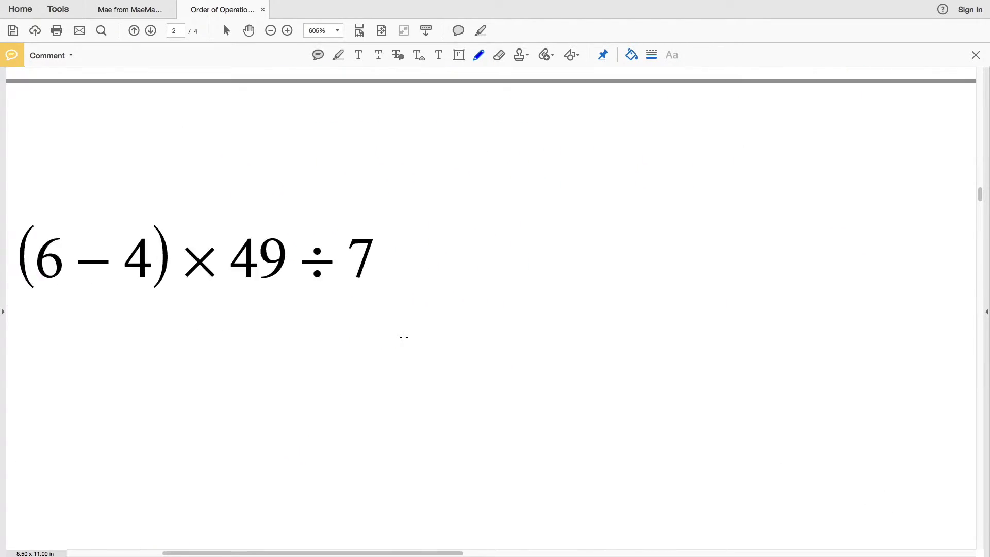
pyautogui.scroll(-4, 403, 337)
pyautogui.hscroll(-3, 403, 337)
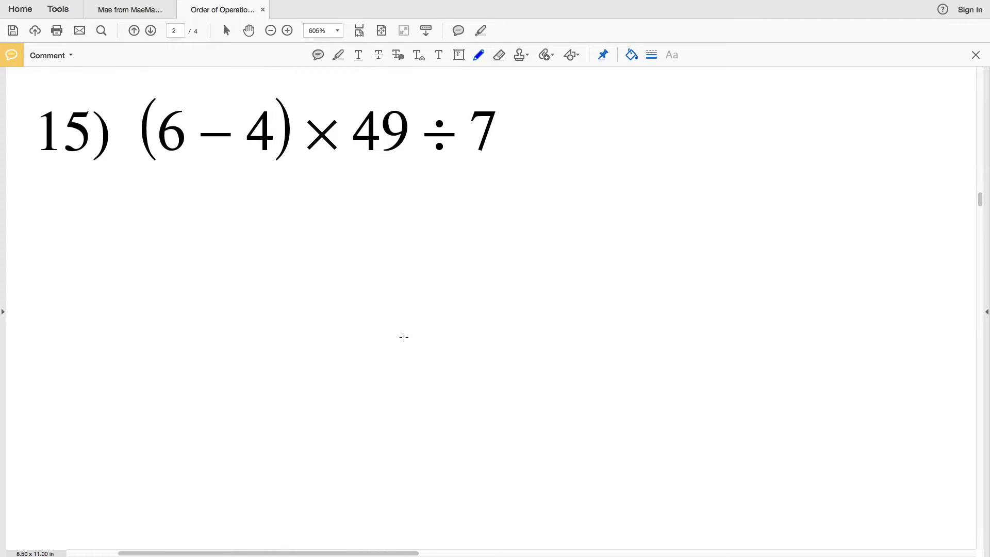